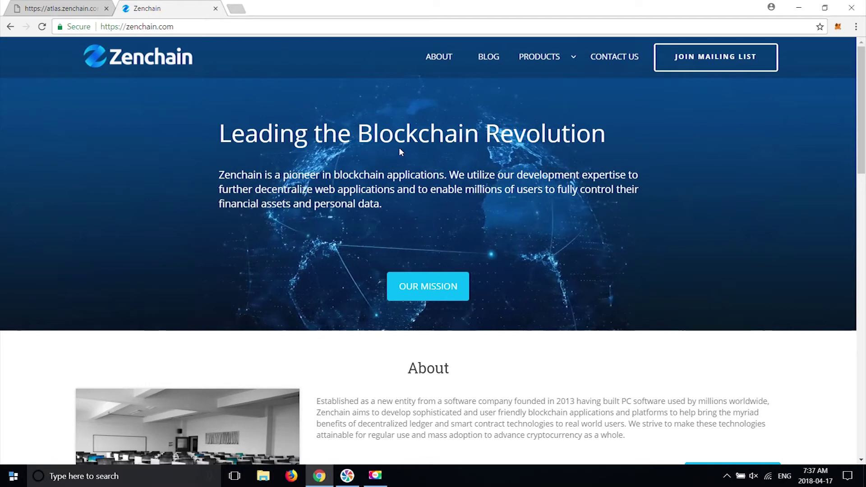
Step: Visit metamask.io in a new browser tab to view the extension's download page, and close that tab
left_click(239, 13)
type("meta")
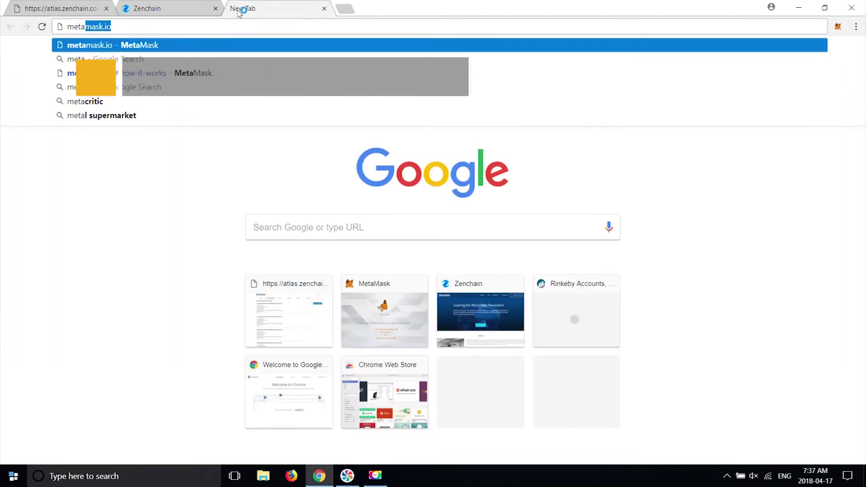
type("m")
key("Return")
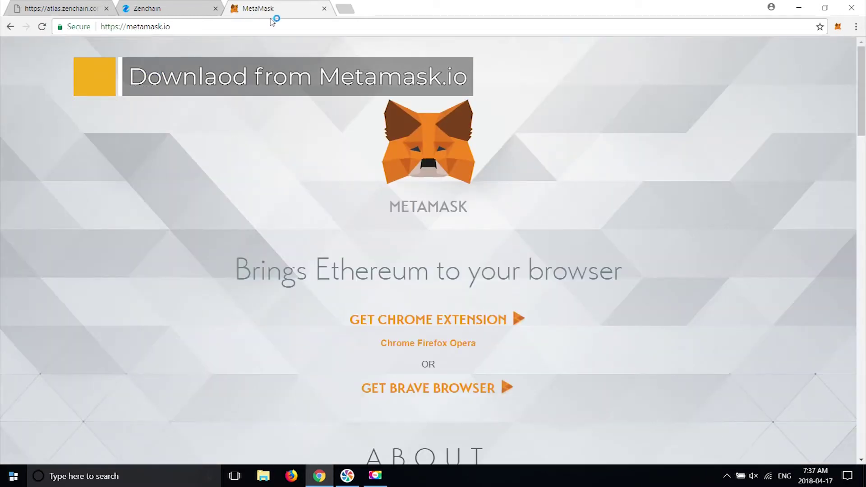
left_click(325, 9)
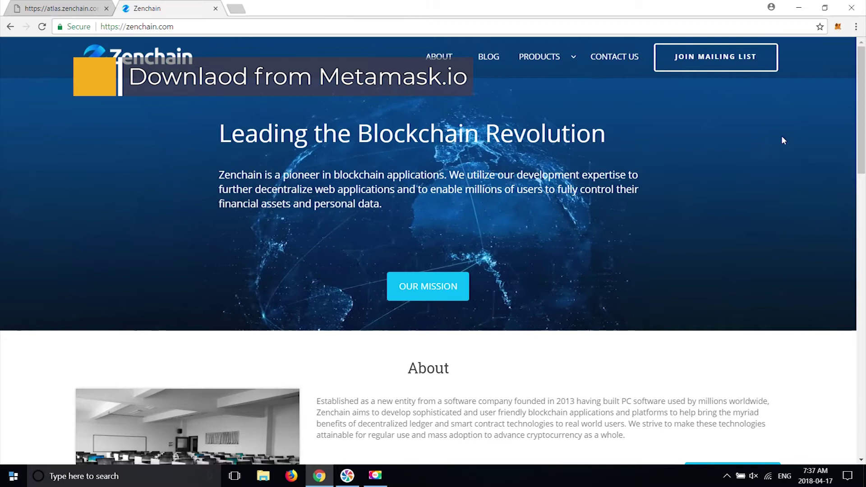
Step: Open MetaMask, look at the form for restoring the vault from a seed phrase, and cancel back to the login
left_click(839, 26)
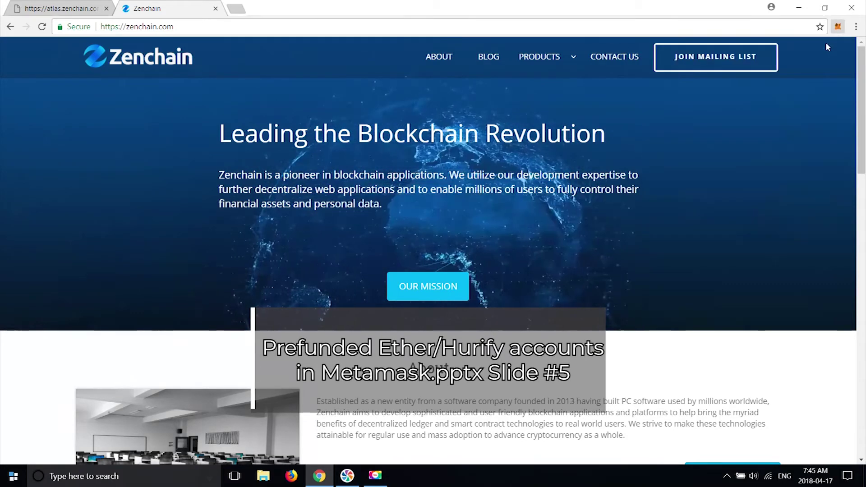
left_click(838, 26)
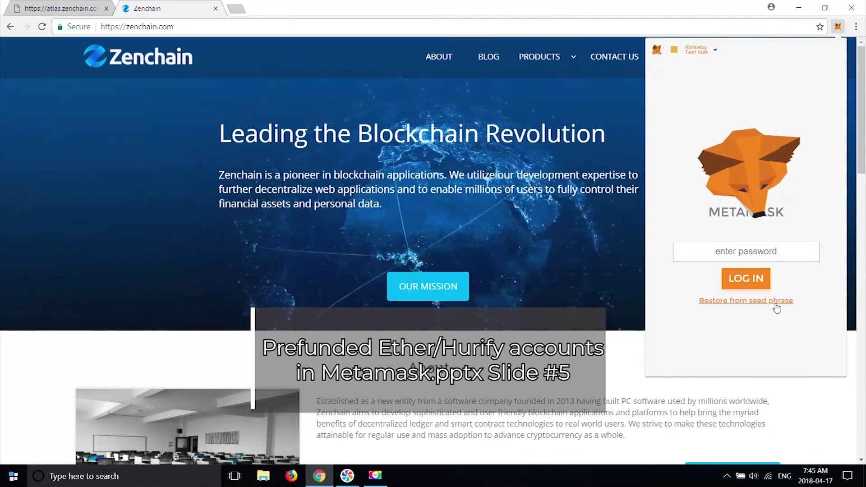
left_click(776, 309)
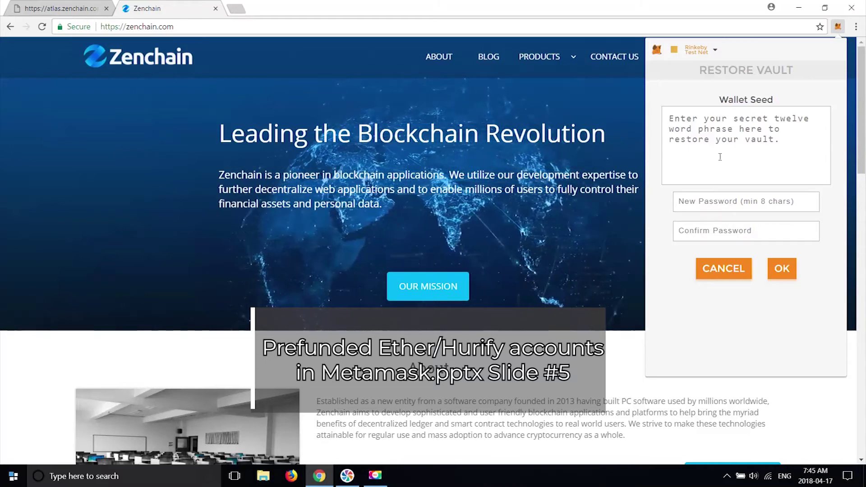
left_click(730, 268)
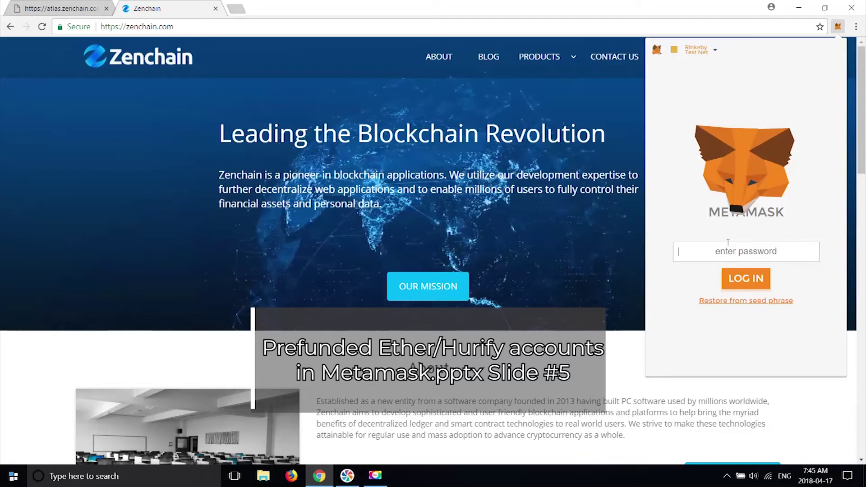
Step: Enter the MetaMask account password and log in to the wallet
type("********")
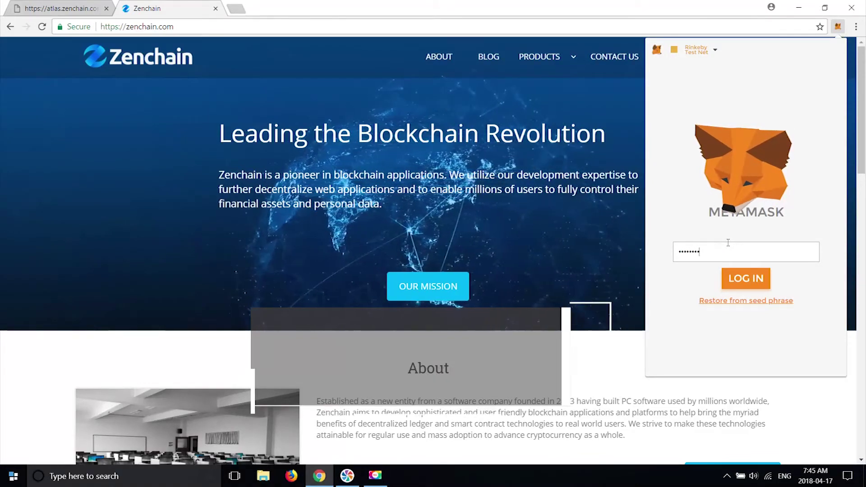
left_click(744, 282)
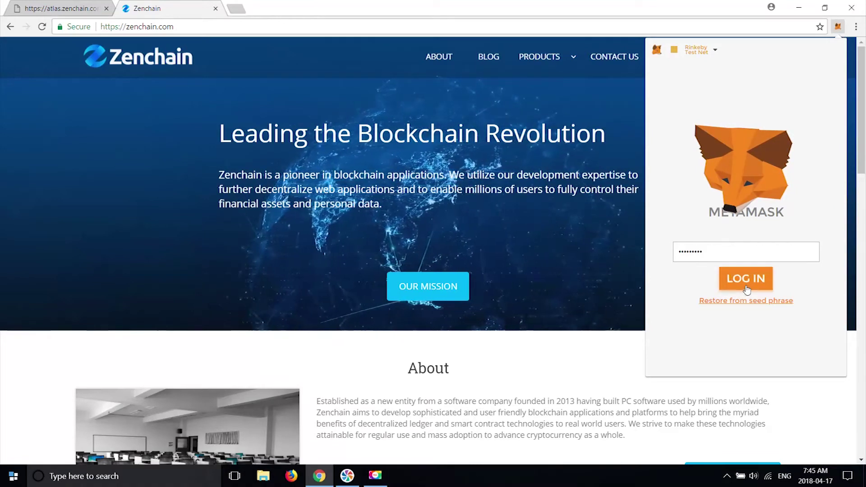
left_click(746, 289)
Step: Review the networks available in MetaMask and leave the list without choosing another one
mouse_move(696, 143)
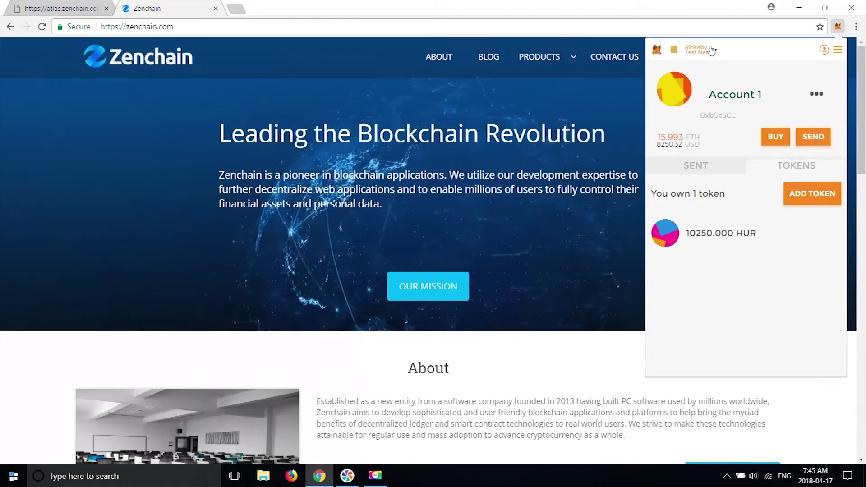
left_click(712, 50)
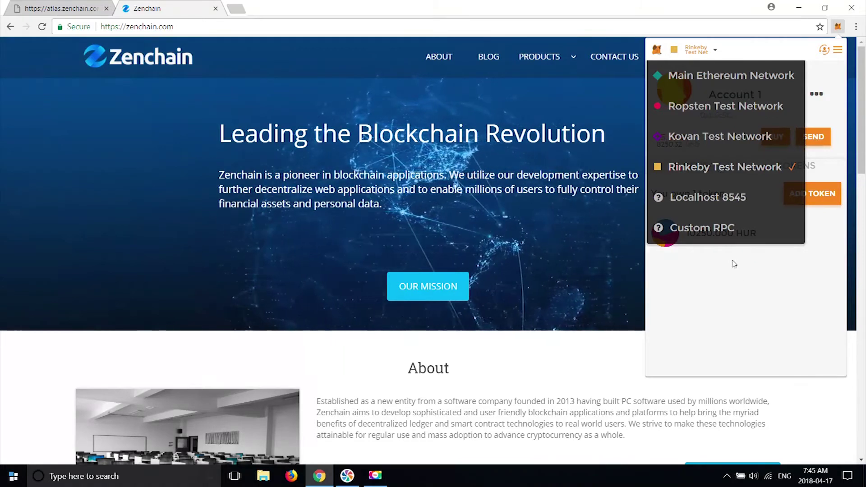
left_click(750, 305)
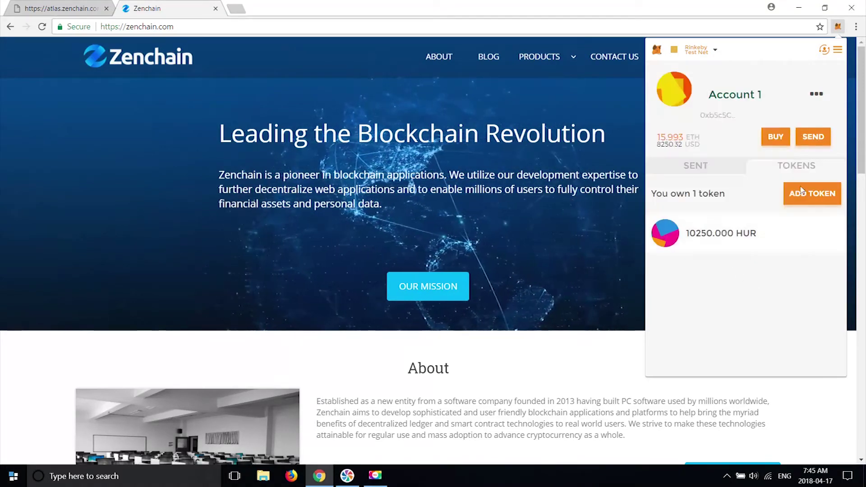
Step: Switch MetaMask to the beta interface, dismiss its welcome notice and check the account's side menu
left_click(839, 51)
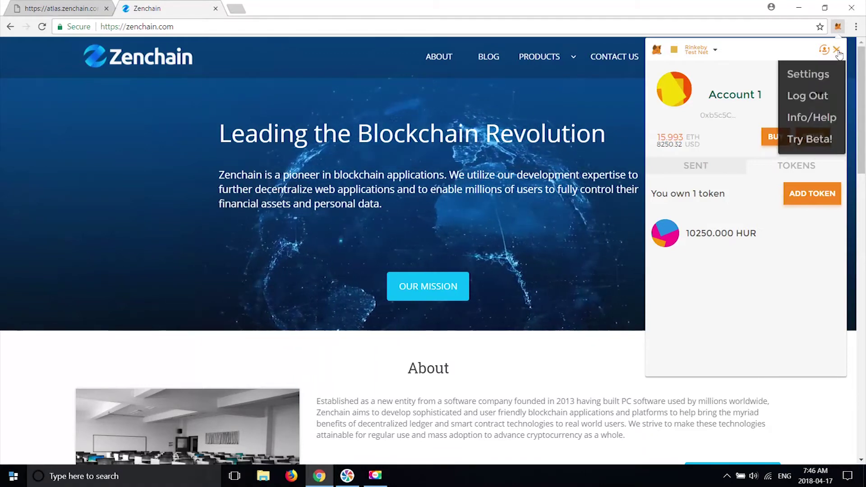
left_click(813, 143)
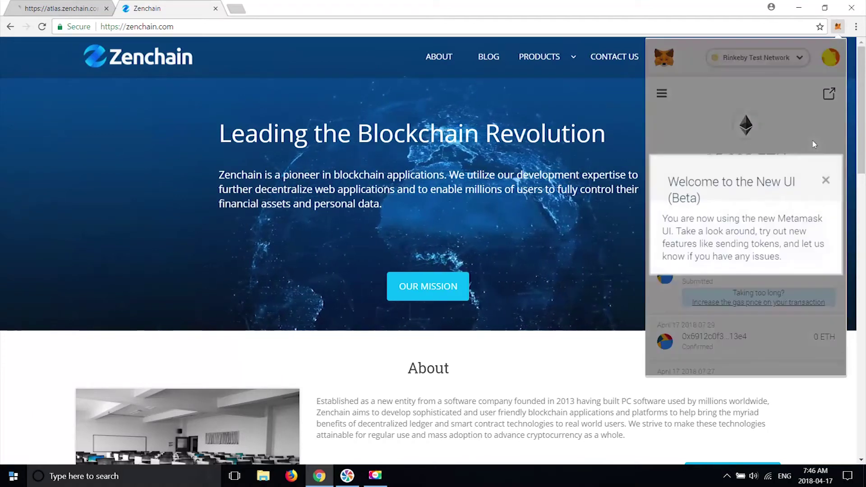
left_click(827, 182)
left_click(662, 93)
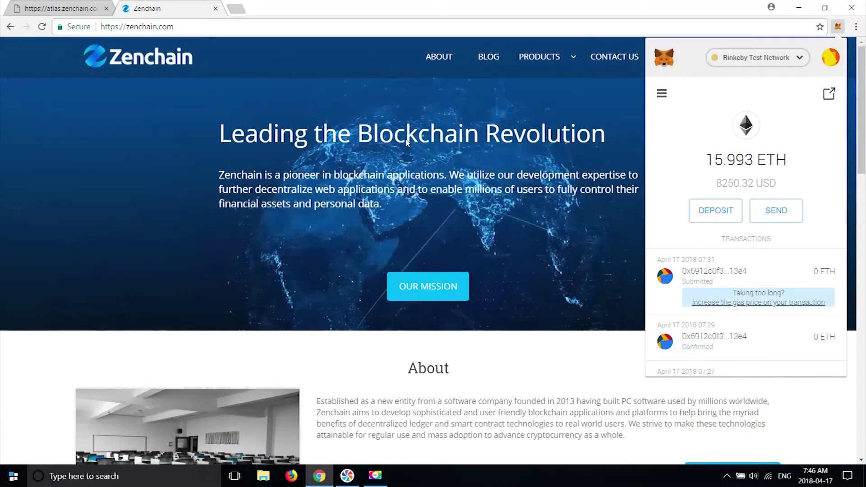
left_click(365, 147)
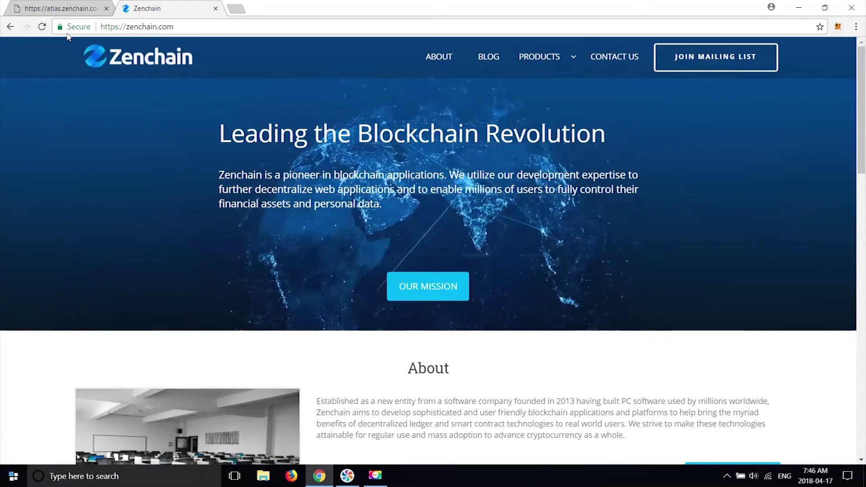
Step: Start a new loan request on atlas.zenchain.com with 300 HUR as collateral and 2 ETH as the amount to borrow
left_click(64, 4)
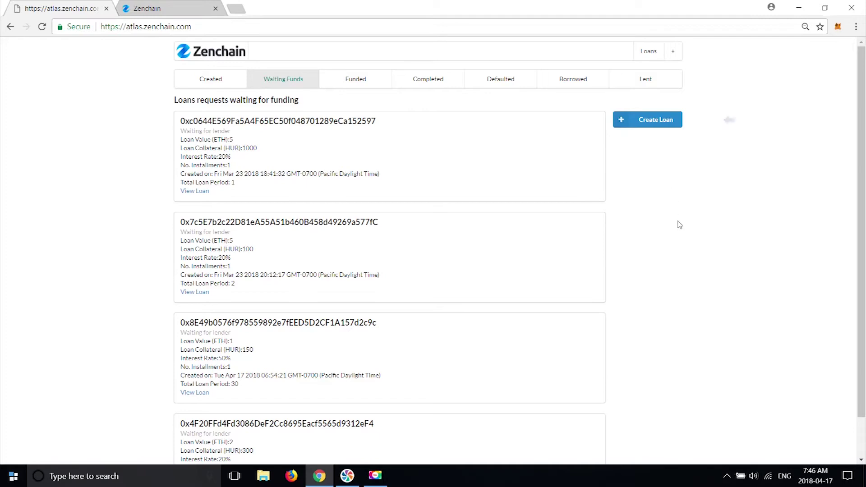
left_click(651, 125)
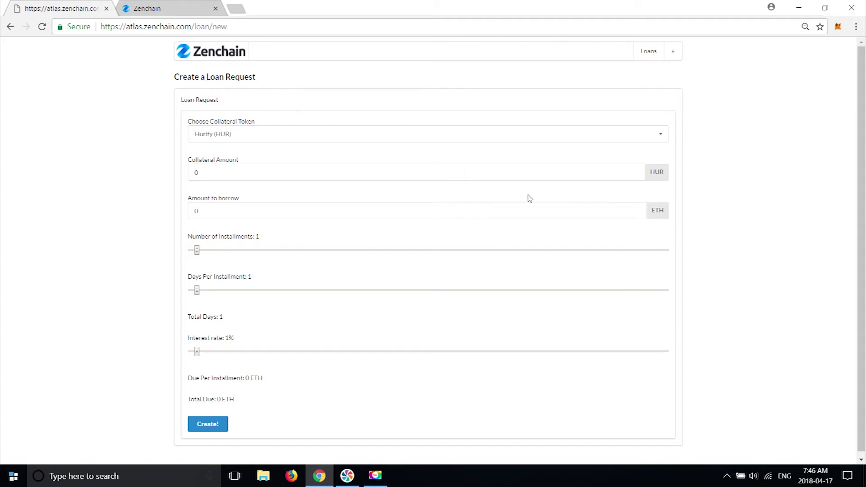
left_click(234, 177)
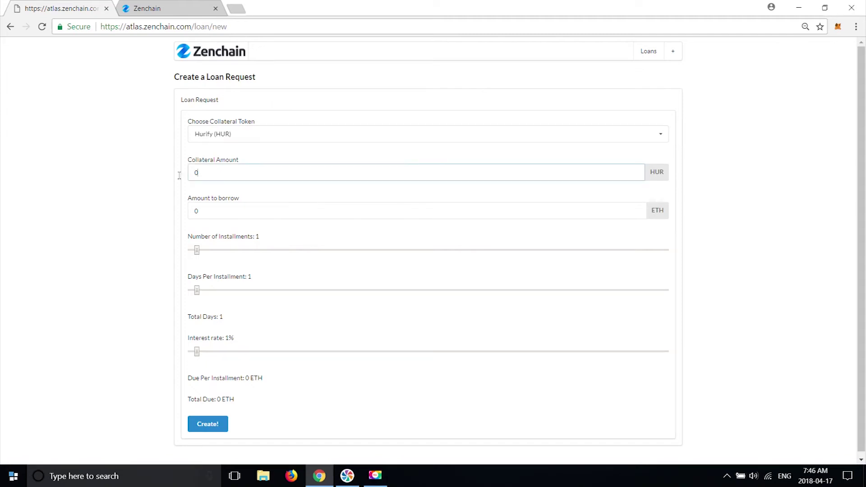
type("300")
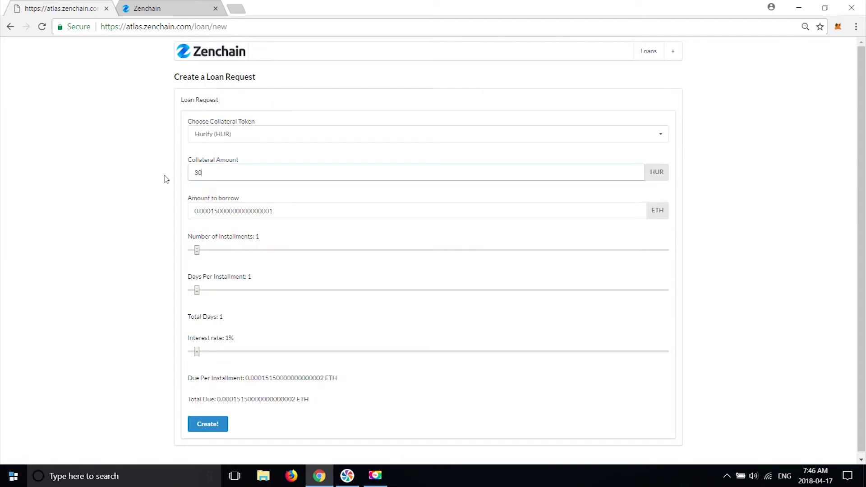
key("Tab")
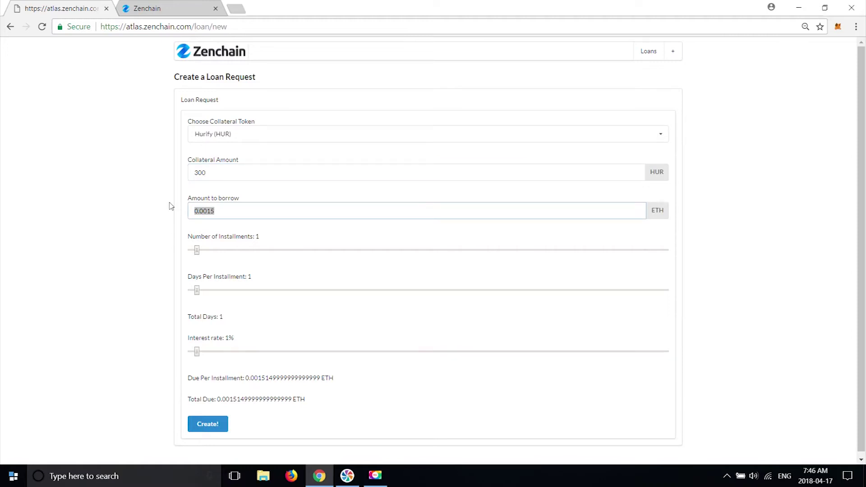
type("2")
left_click(171, 207)
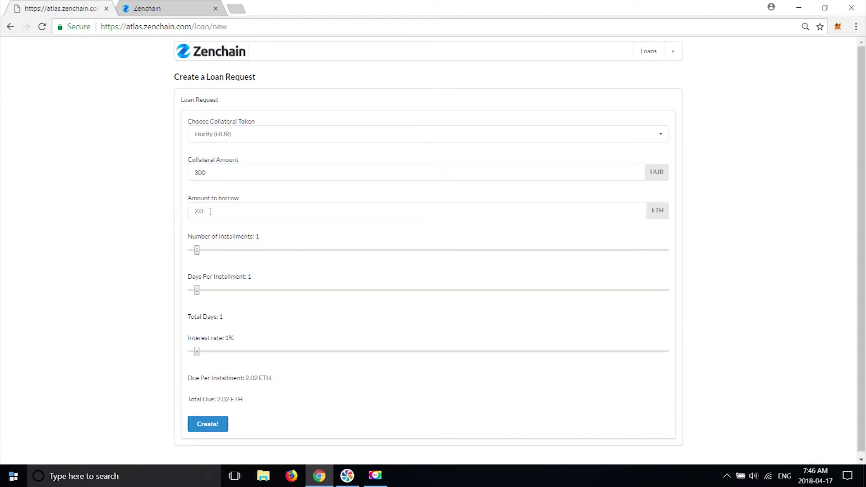
Step: Set the loan to 30 days per installment at a 10% interest rate and submit the loan request
left_click_drag(198, 292, 830, 316)
left_click_drag(197, 353, 241, 360)
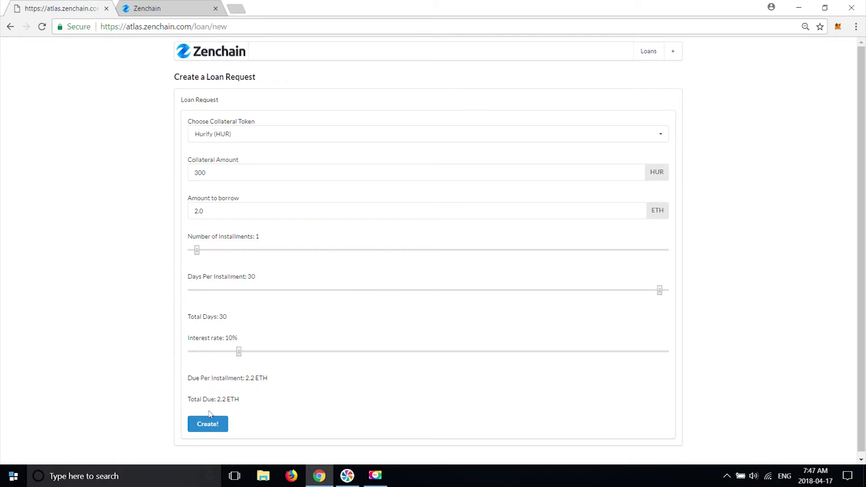
left_click(216, 427)
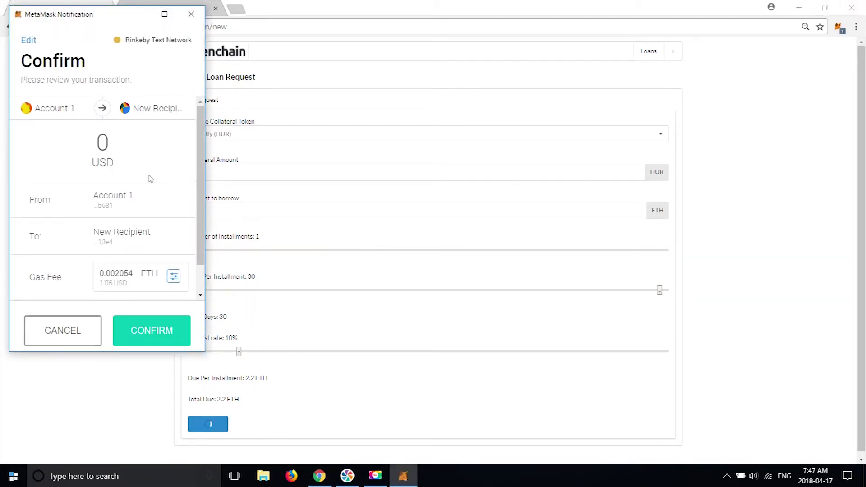
Step: Review the loan creation transaction in MetaMask, set its gas price to 3 GWEI and confirm it
scroll(145, 194, "down", 1)
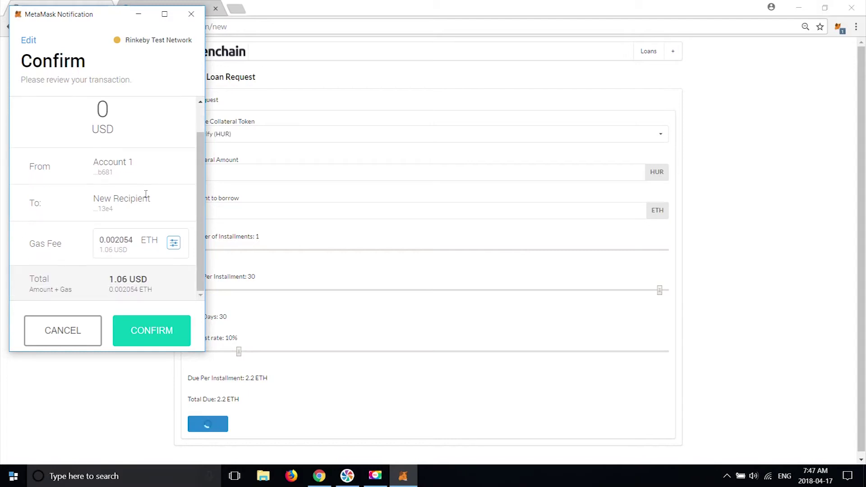
scroll(145, 197, "up", 1)
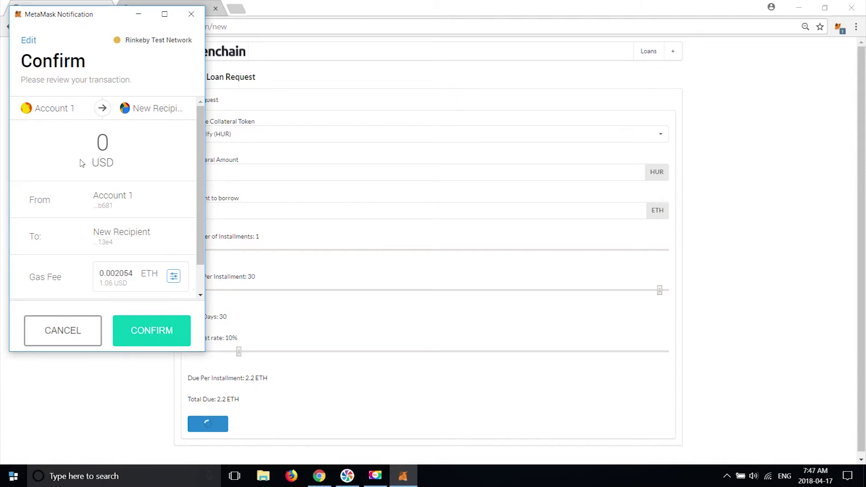
left_click(173, 277)
left_click_drag(58, 134, 16, 141)
type("3")
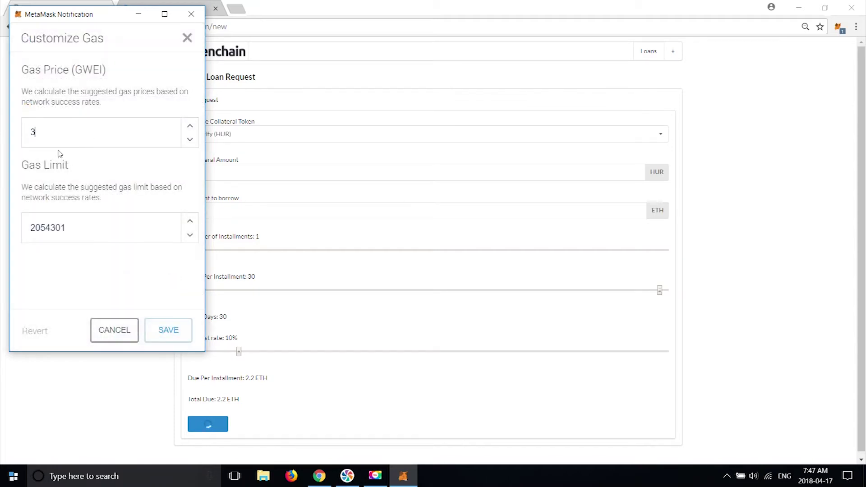
left_click(169, 330)
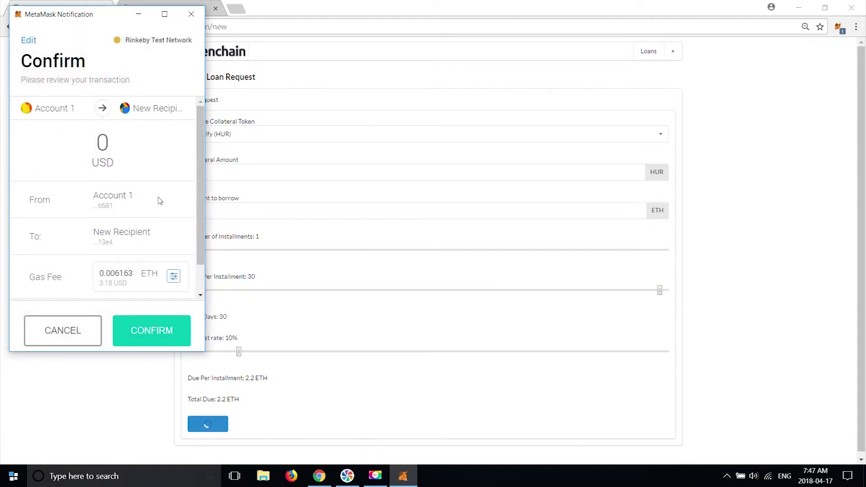
left_click(152, 331)
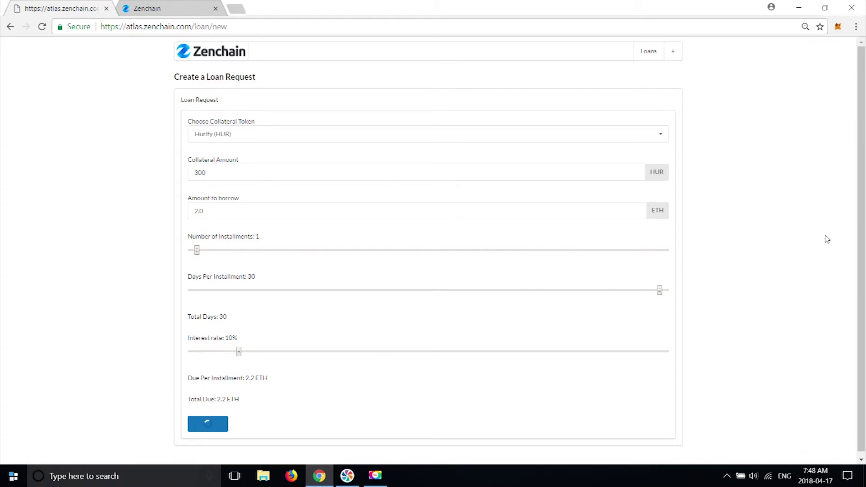
Step: View the newly submitted transaction's details on Etherscan from MetaMask and return to the loan page
left_click(840, 28)
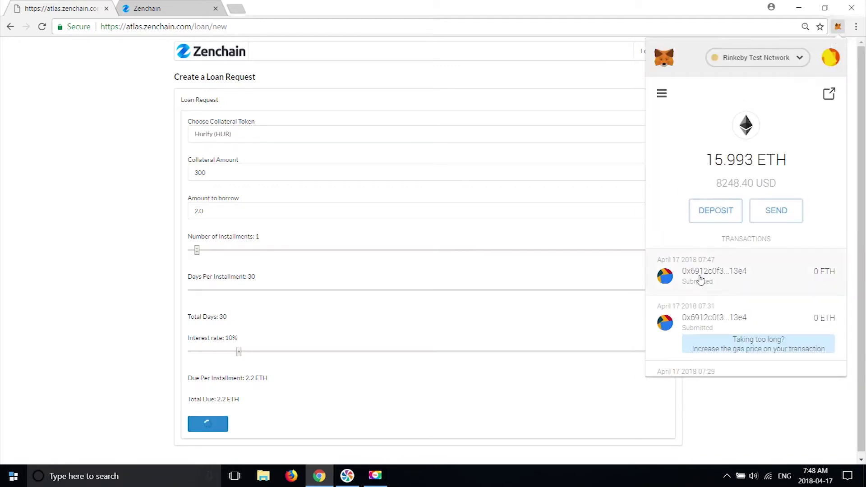
left_click(704, 276)
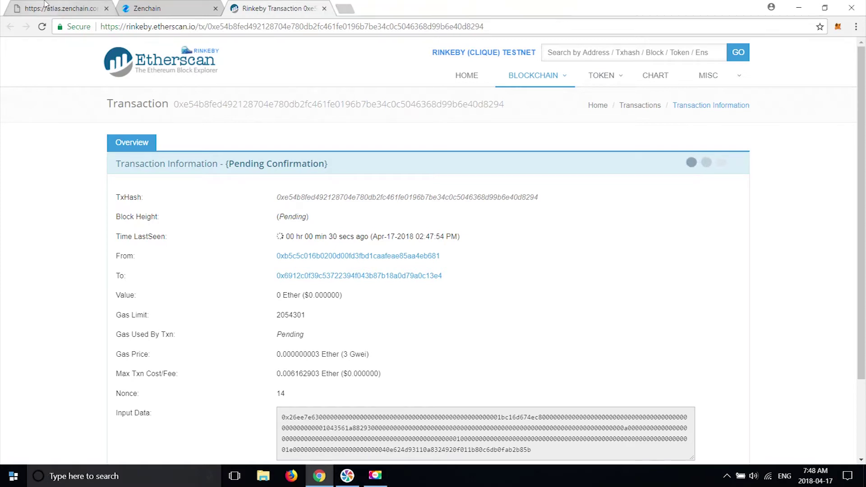
left_click(58, 8)
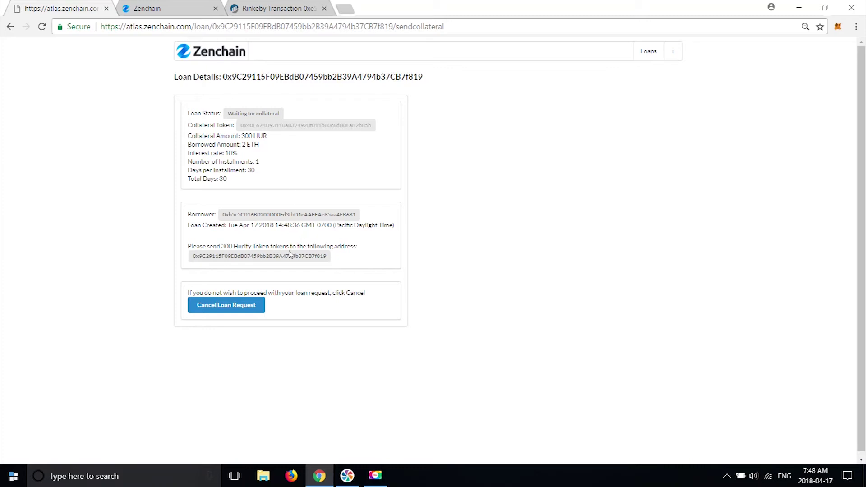
Step: Copy the loan address given for sending the 300 Hurify collateral tokens
triple_click(227, 249)
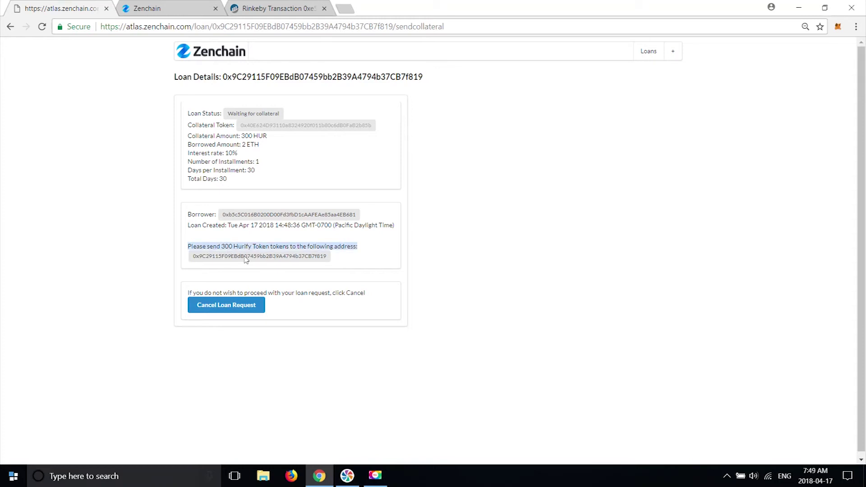
double_click(258, 259)
right_click(258, 261)
left_click(280, 271)
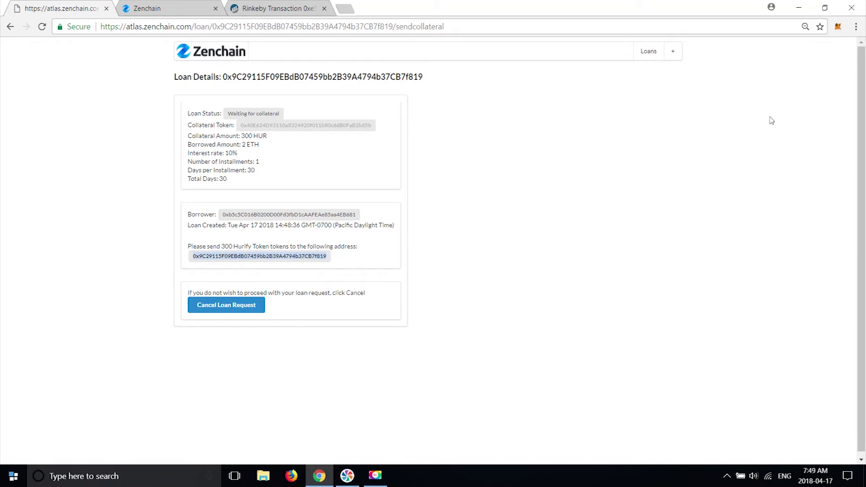
Step: Prepare a MetaMask transfer of 300 HUR from Account 1 to the copied loan address
left_click(837, 30)
left_click(662, 99)
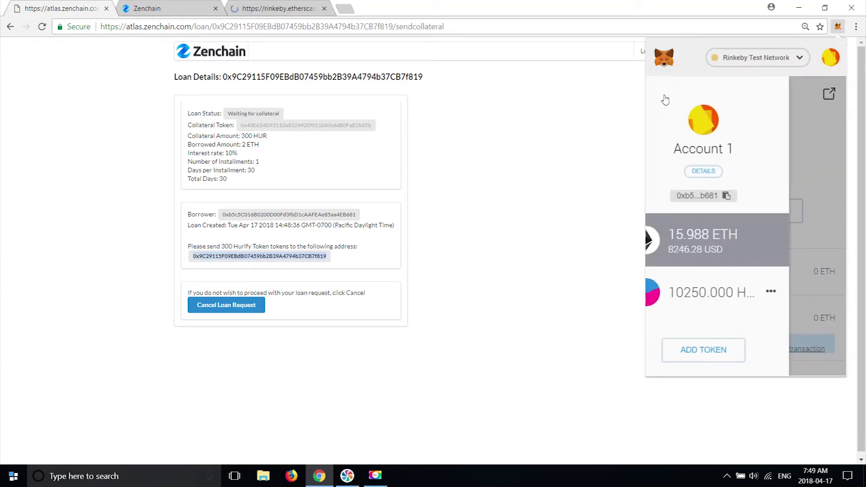
left_click(722, 299)
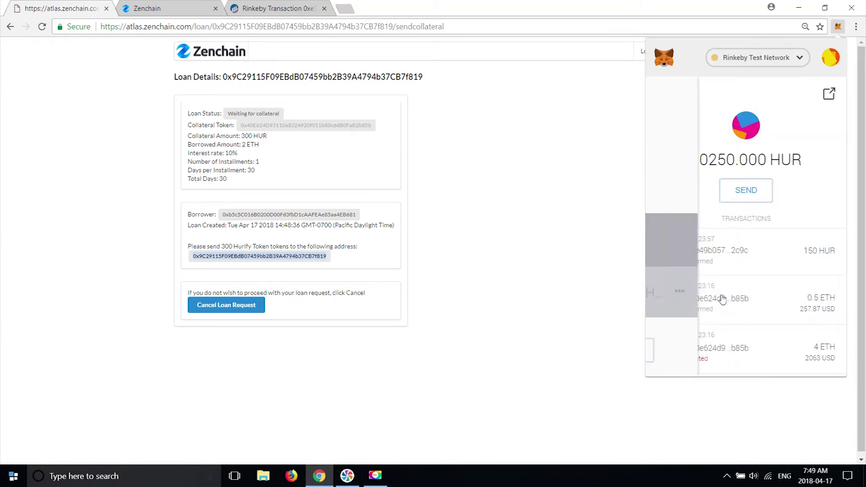
left_click(758, 191)
left_click(734, 214)
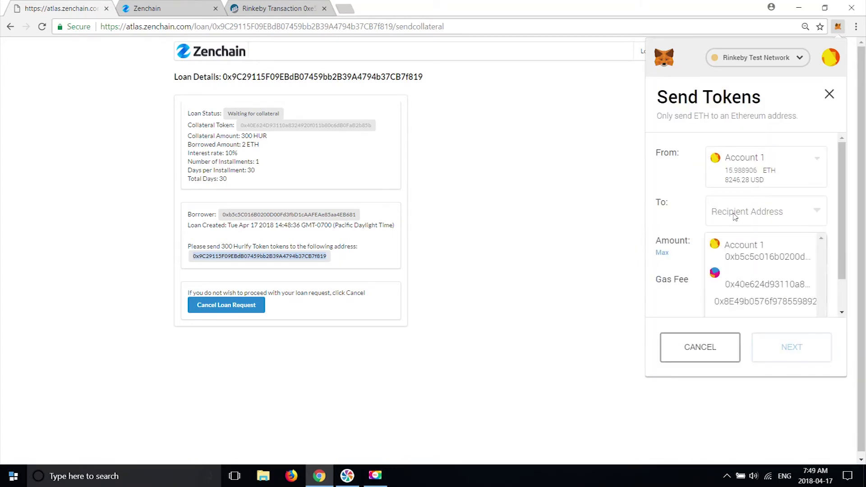
key("ctrl+v")
left_click(721, 251)
type("300")
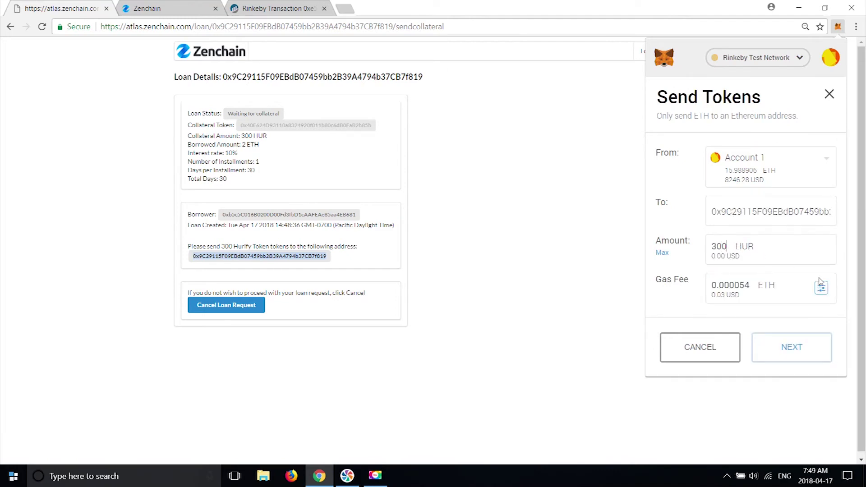
Step: Set the collateral transfer's gas price to 3 GWEI, confirm the transaction and close the wallet popup
left_click(822, 288)
left_click_drag(695, 155, 653, 157)
type("3")
left_click(811, 355)
left_click(779, 346)
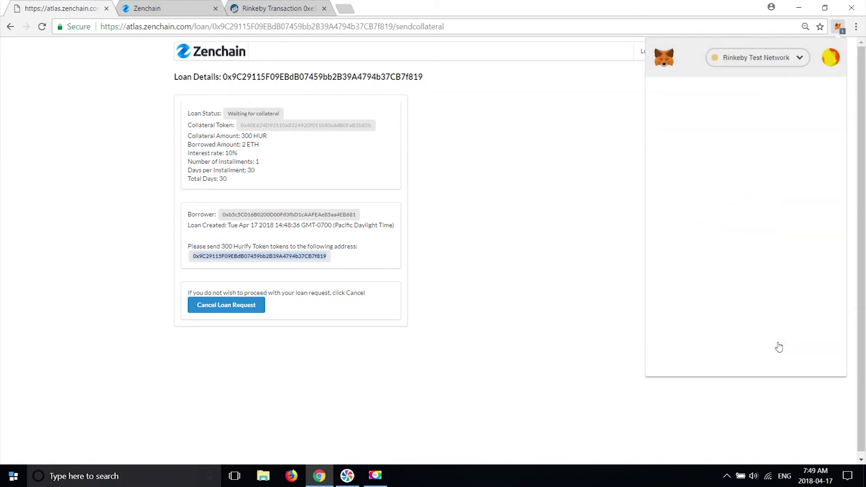
scroll(779, 347, "down", 2)
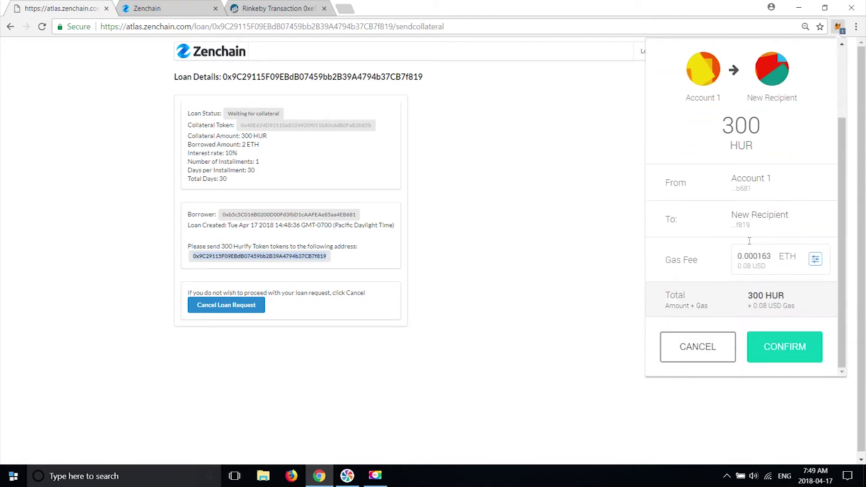
left_click(776, 351)
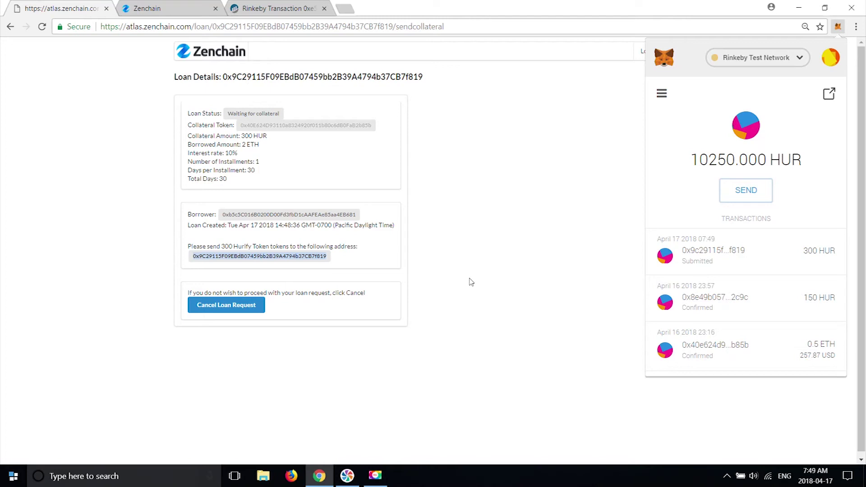
left_click(446, 365)
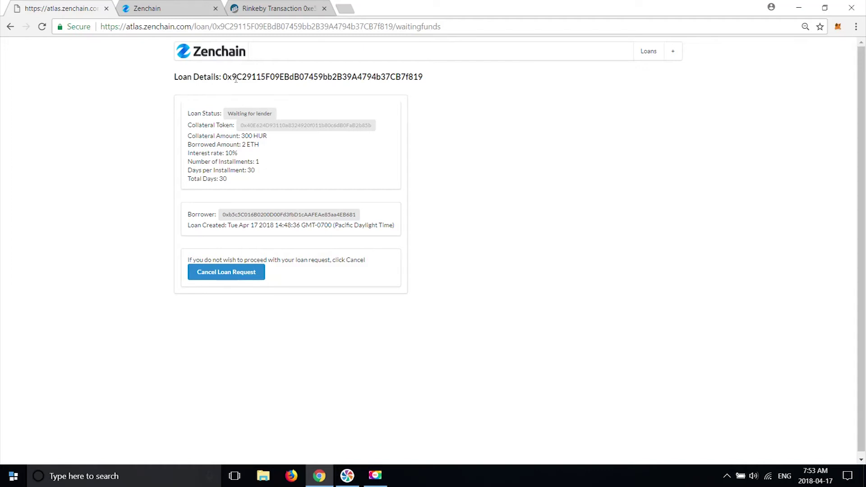
Step: Open the 5 ETH loan request backed by 100 HUR and start funding it through MetaMask
left_click(210, 58)
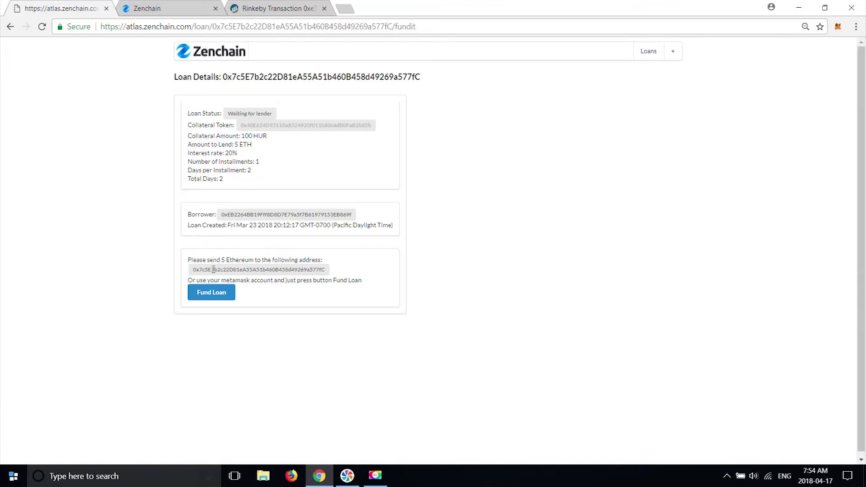
left_click(209, 299)
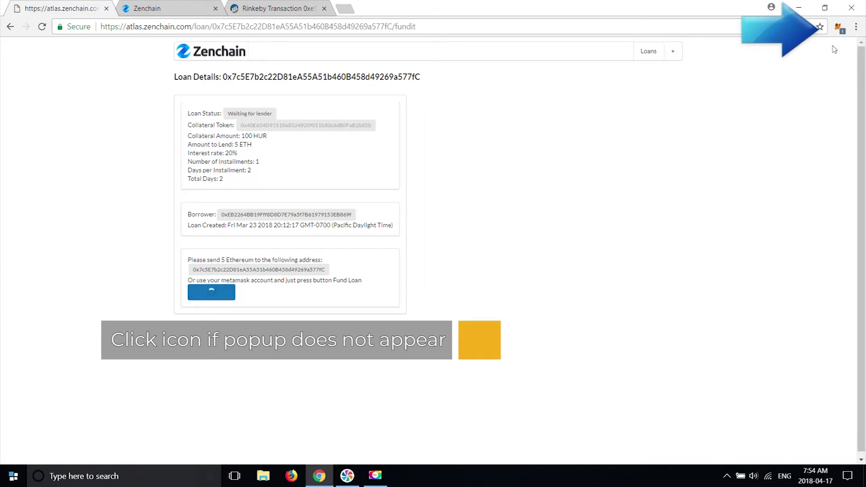
left_click(838, 28)
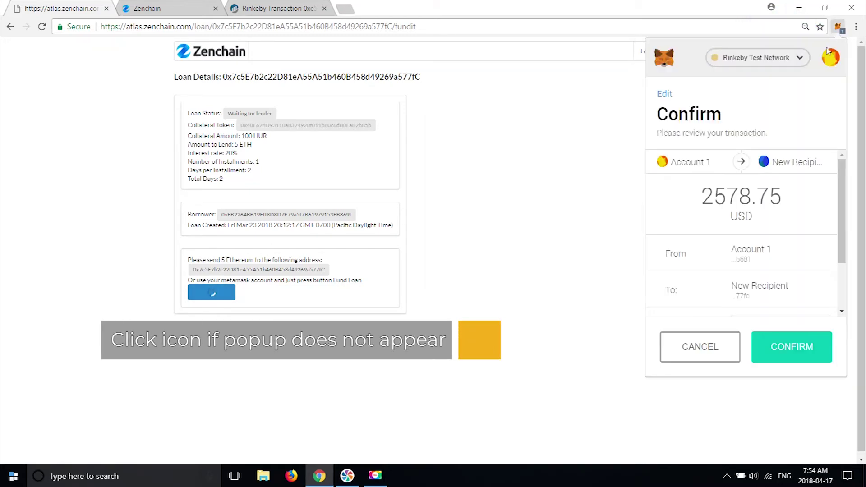
Step: Set the 5 ETH funding transaction's gas price to 3 GWEI, confirm it and close the wallet popup
scroll(778, 222, "down", 2)
left_click(816, 268)
left_click_drag(687, 152, 614, 157)
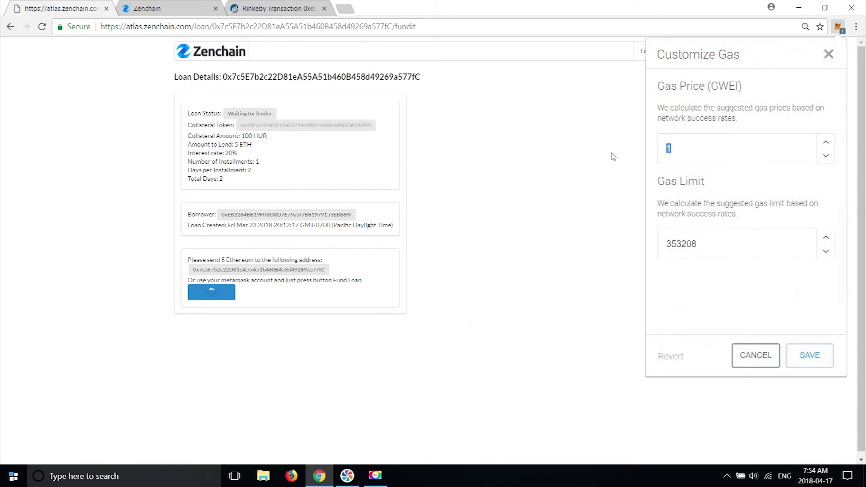
type("3")
left_click(821, 364)
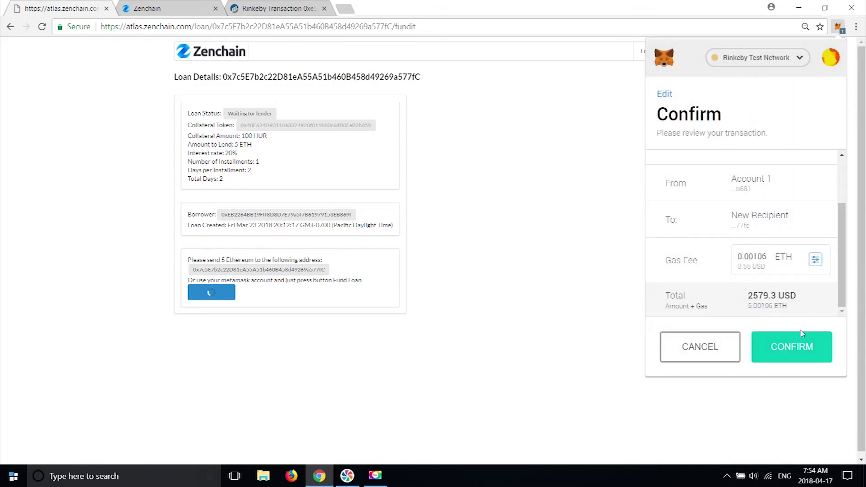
left_click(787, 351)
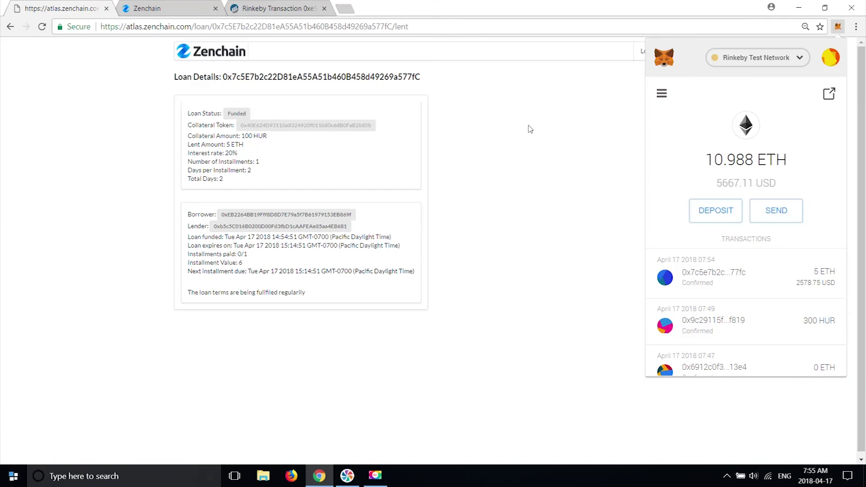
left_click(530, 129)
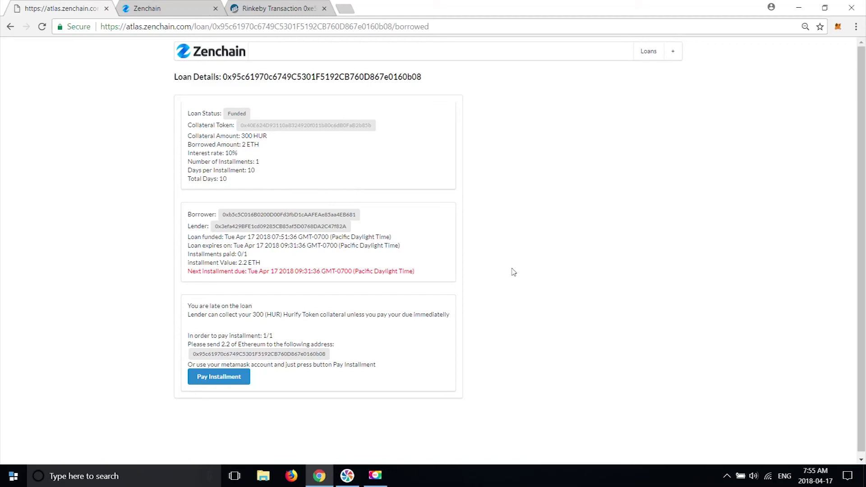
Step: Check the borrower address on the late 2 ETH loan and start paying its 2.2 ETH installment through MetaMask
double_click(284, 214)
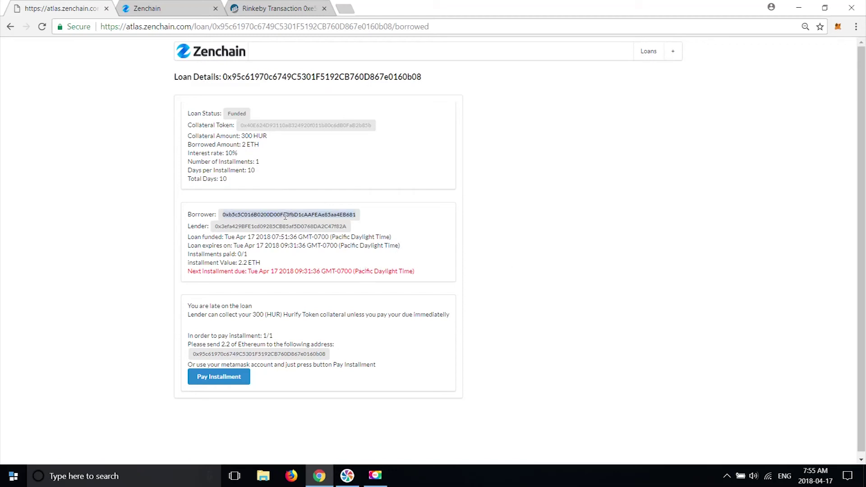
left_click(495, 219)
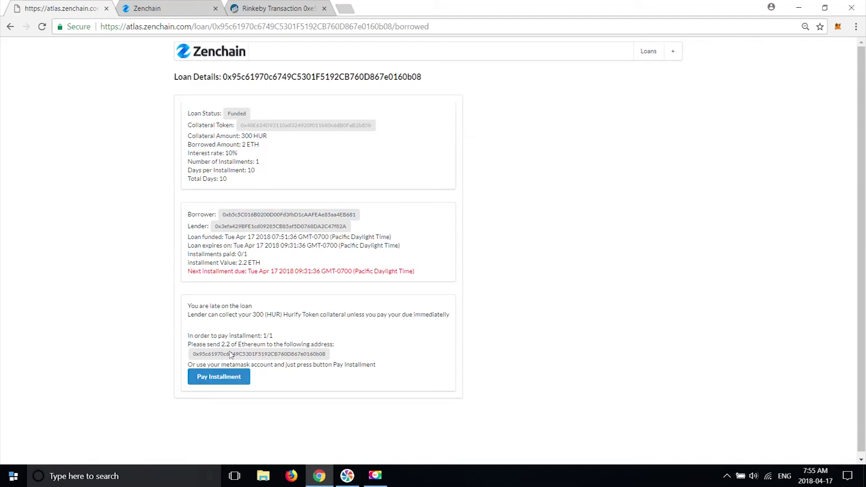
left_click(227, 384)
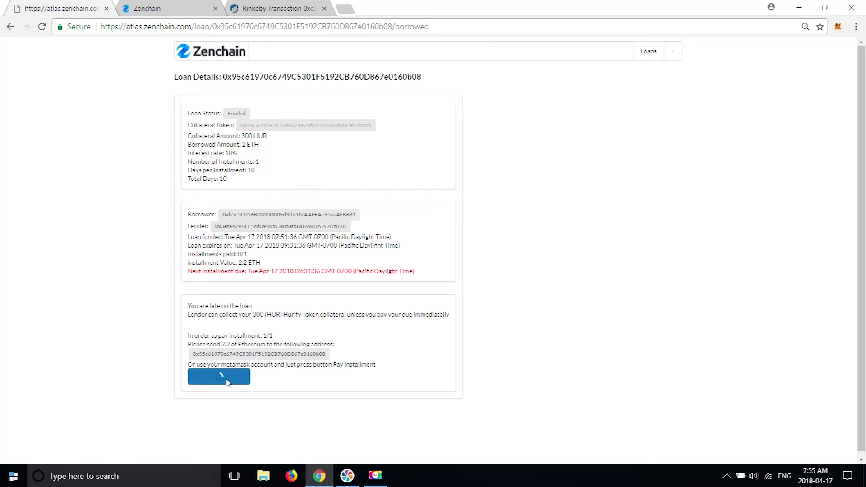
left_click(840, 29)
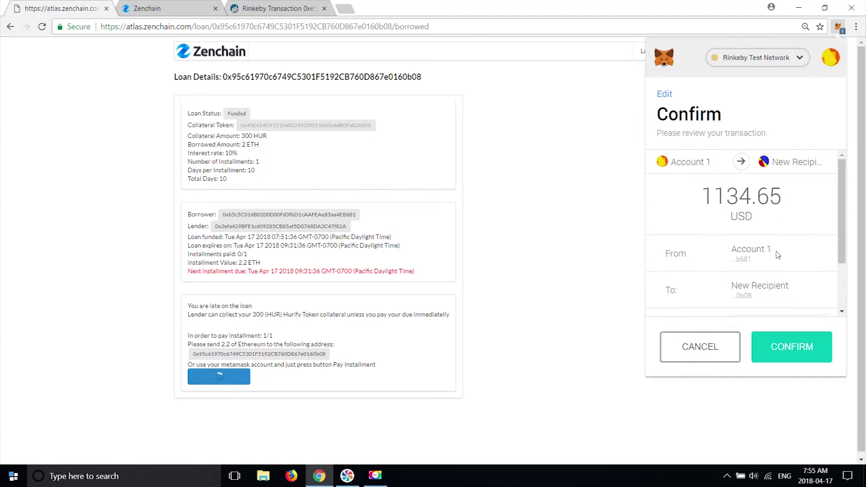
Step: Set the installment payment's gas price to 3 GWEI and confirm the transaction
scroll(779, 255, "down", 2)
left_click(814, 259)
left_click_drag(687, 159, 647, 156)
type("3")
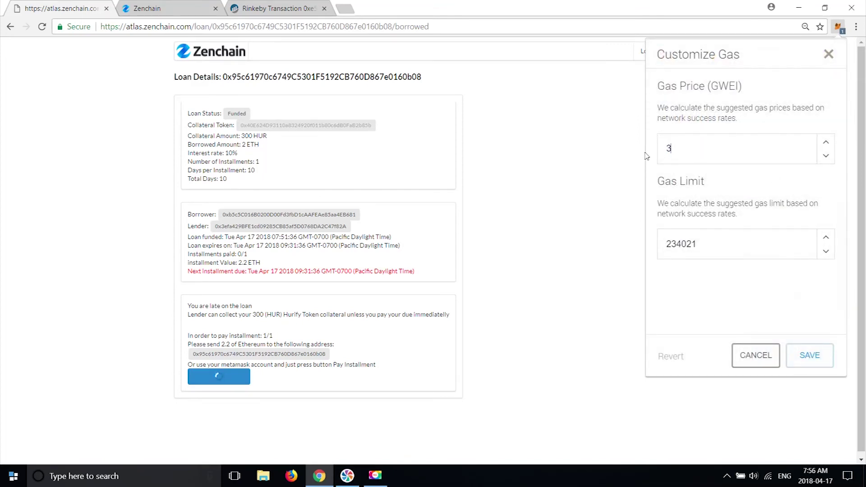
left_click(815, 360)
left_click(787, 348)
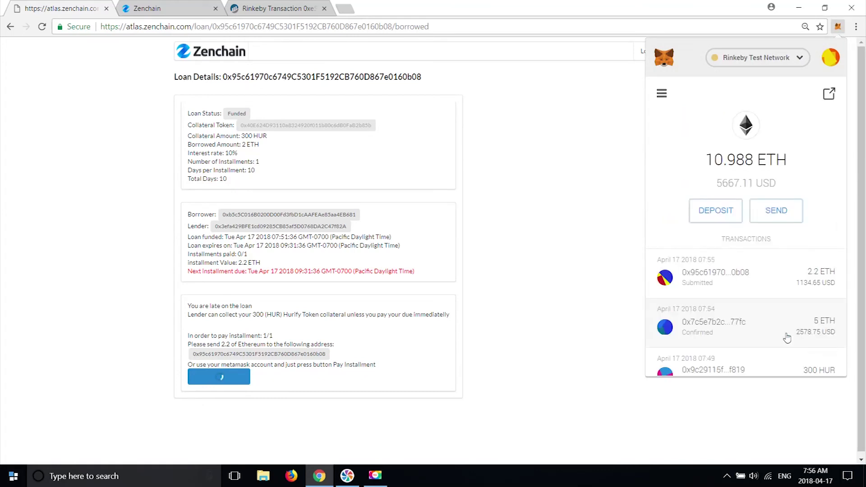
Step: Copy the repaid loan's contract address from its details page and return to the loan list
double_click(337, 77)
right_click(336, 77)
left_click(357, 84)
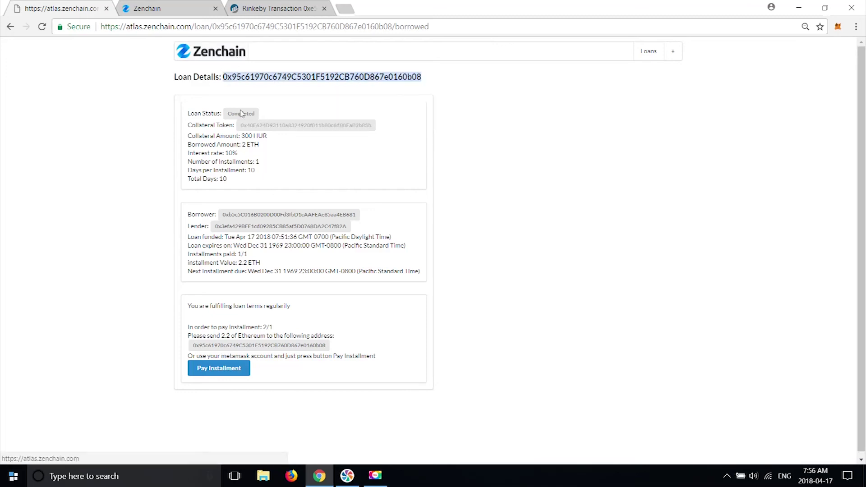
left_click(225, 64)
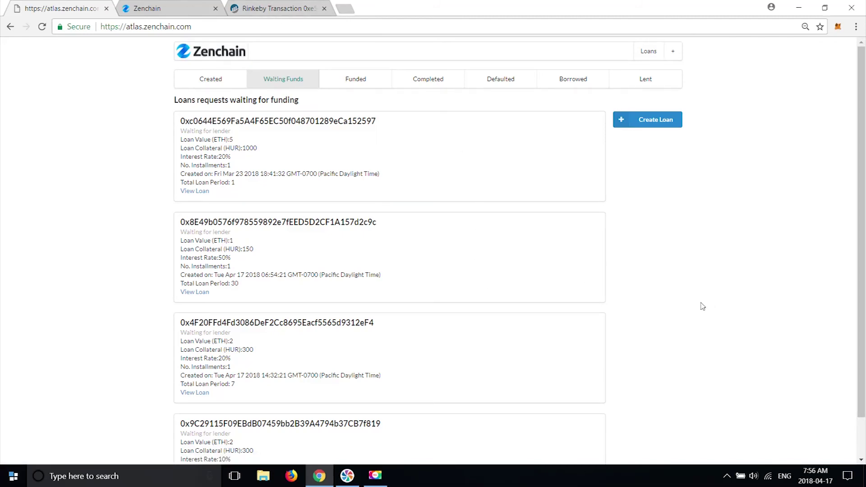
Step: Switch to Etherscan and search for the copied loan contract address
key("alt+Left")
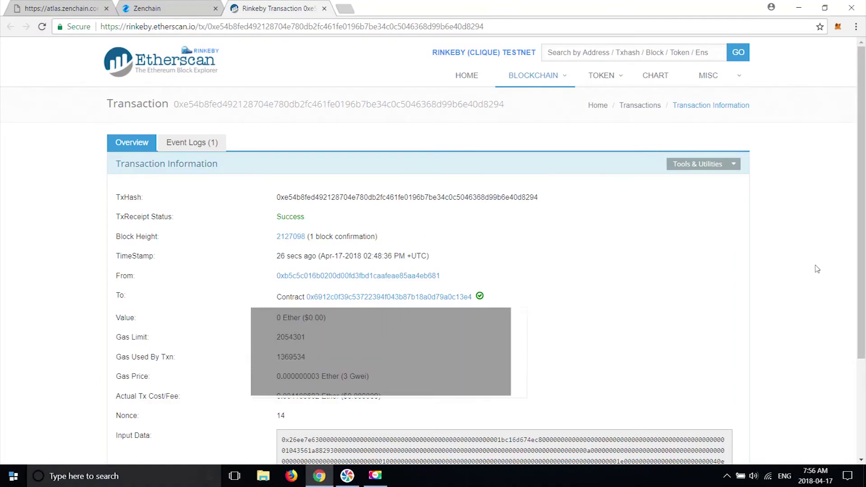
right_click(581, 52)
left_click(610, 116)
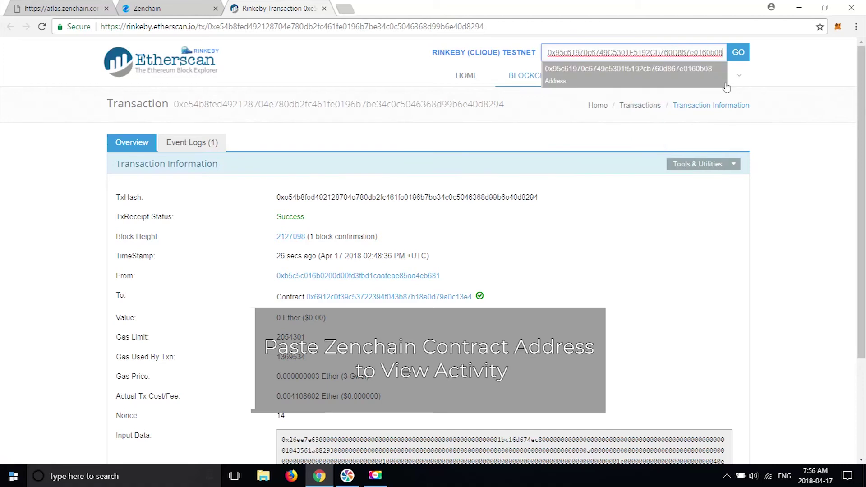
left_click(739, 53)
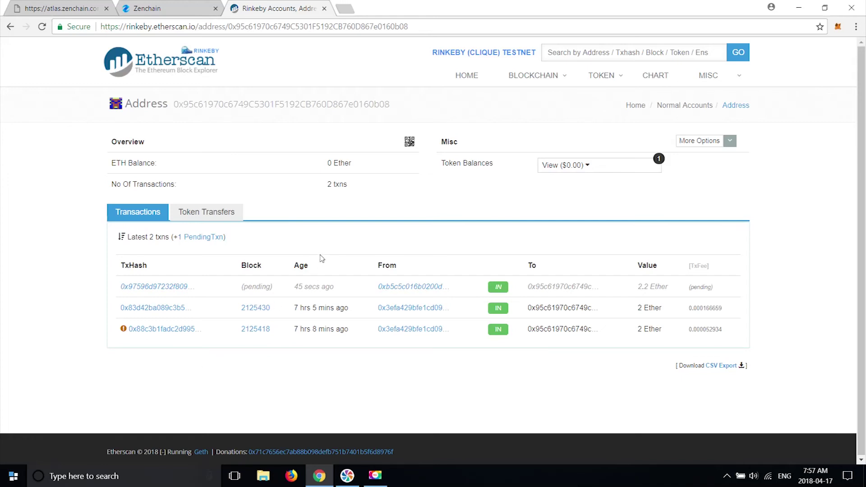
Step: Examine the loan address's HUR token transfers and ETH transactions, checking the transferred amounts in both lists
left_click(204, 213)
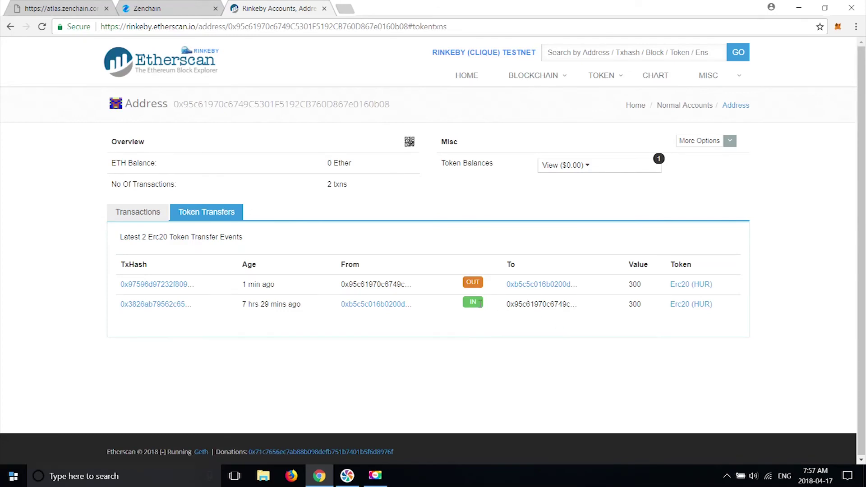
left_click_drag(650, 309, 616, 316)
left_click(139, 215)
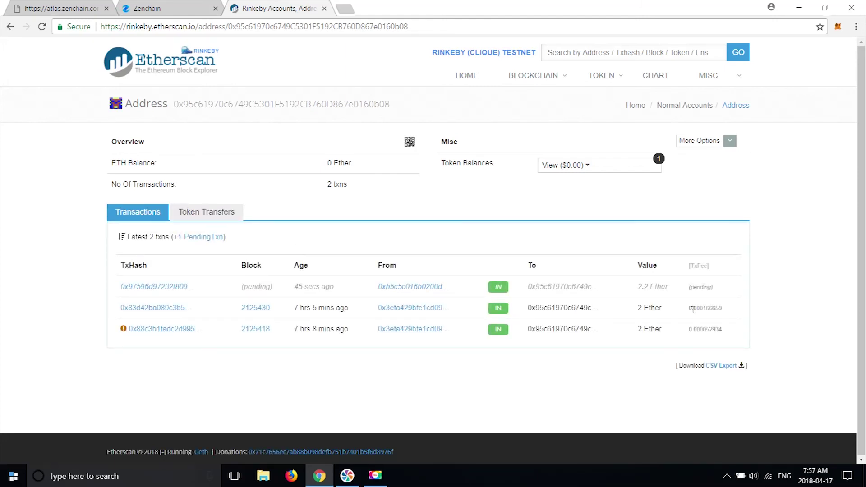
double_click(657, 311)
mouse_move(321, 284)
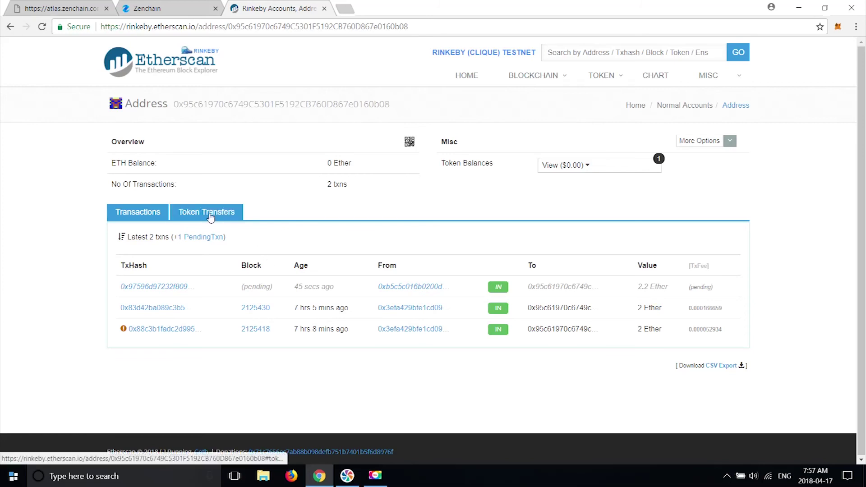
left_click(206, 212)
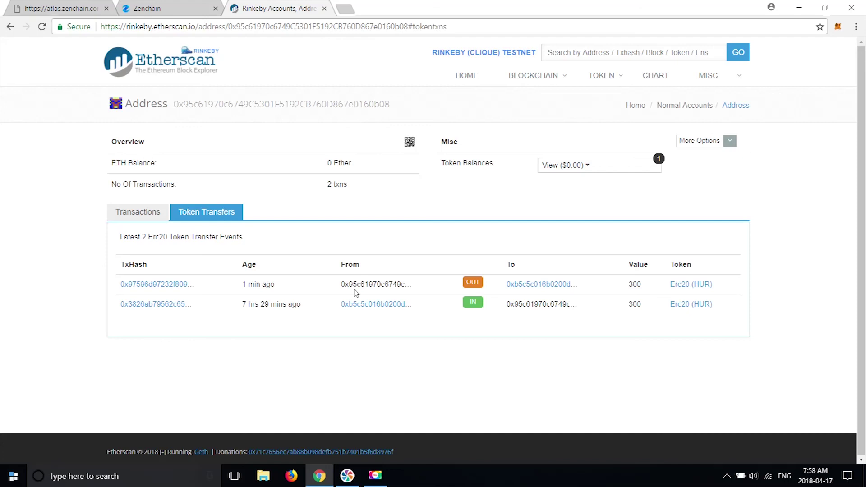
double_click(637, 284)
left_click(646, 299)
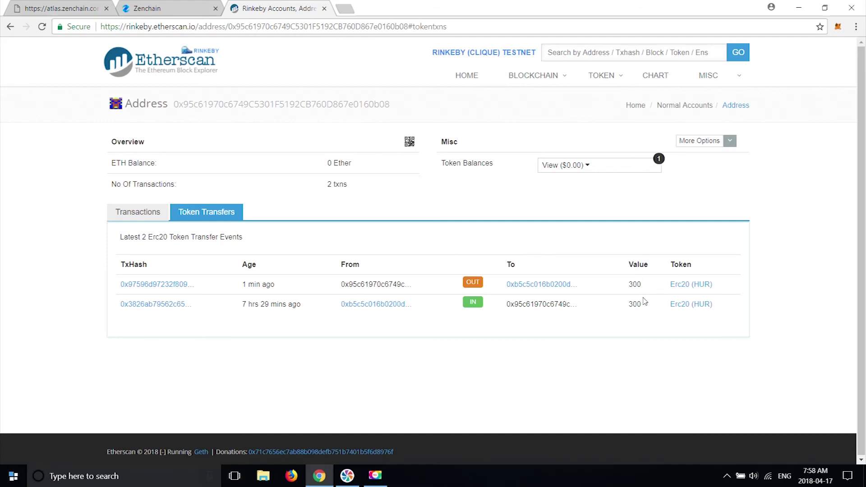